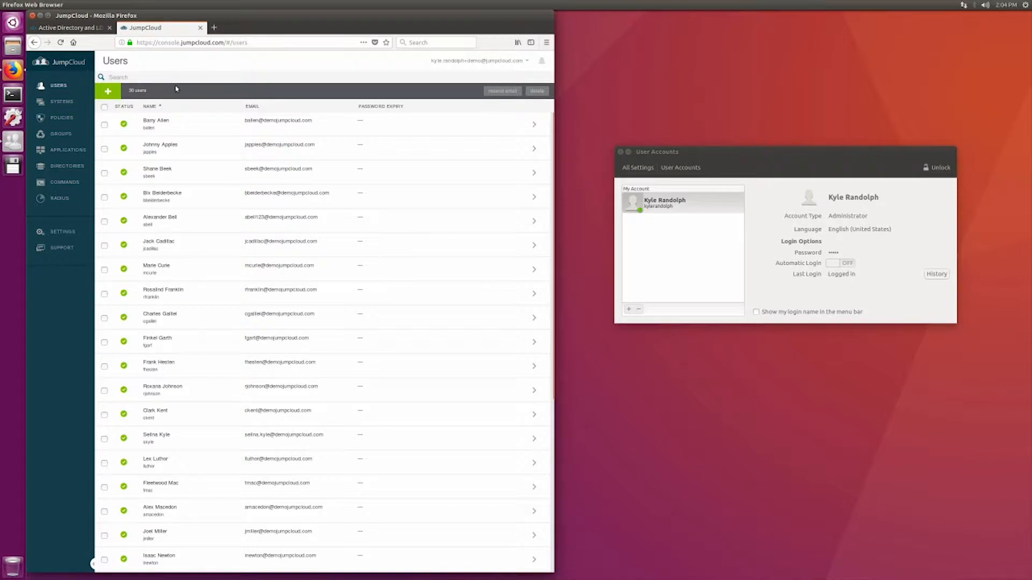
Try enabling the password history and password expiration options in the organization's security settings, and discard the changes.
left_click(63, 231)
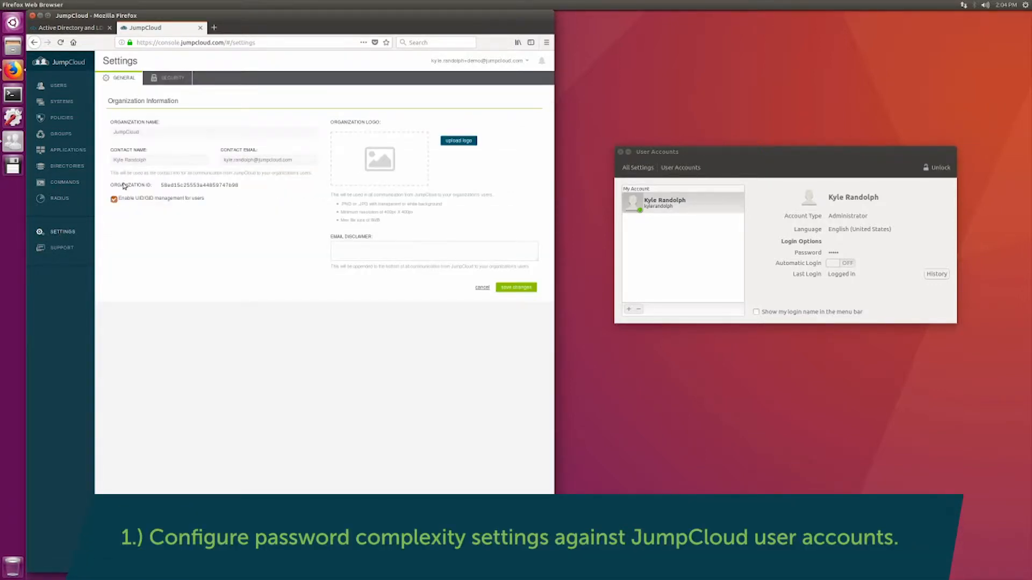
left_click(179, 80)
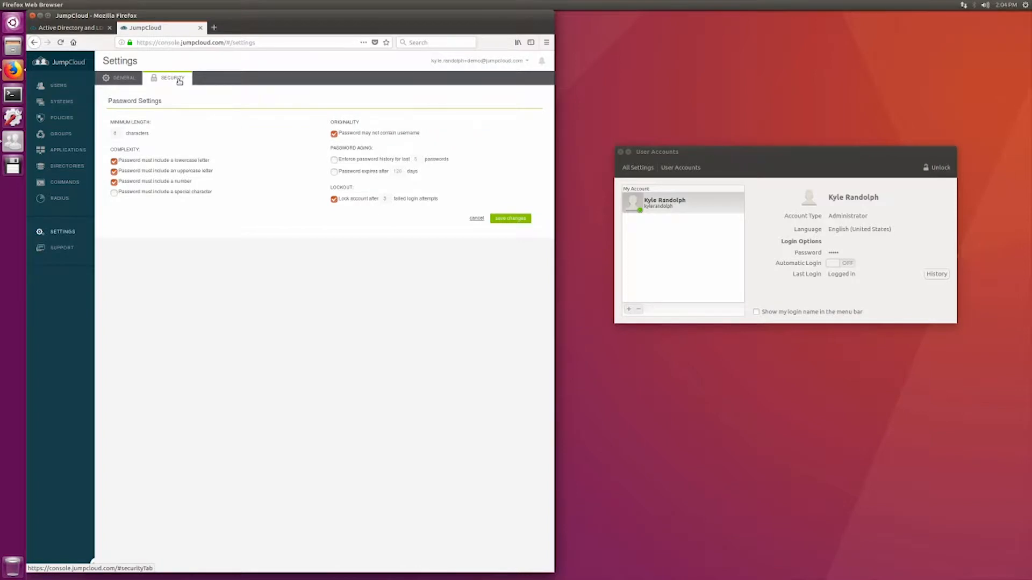
left_click(333, 160)
left_click(335, 172)
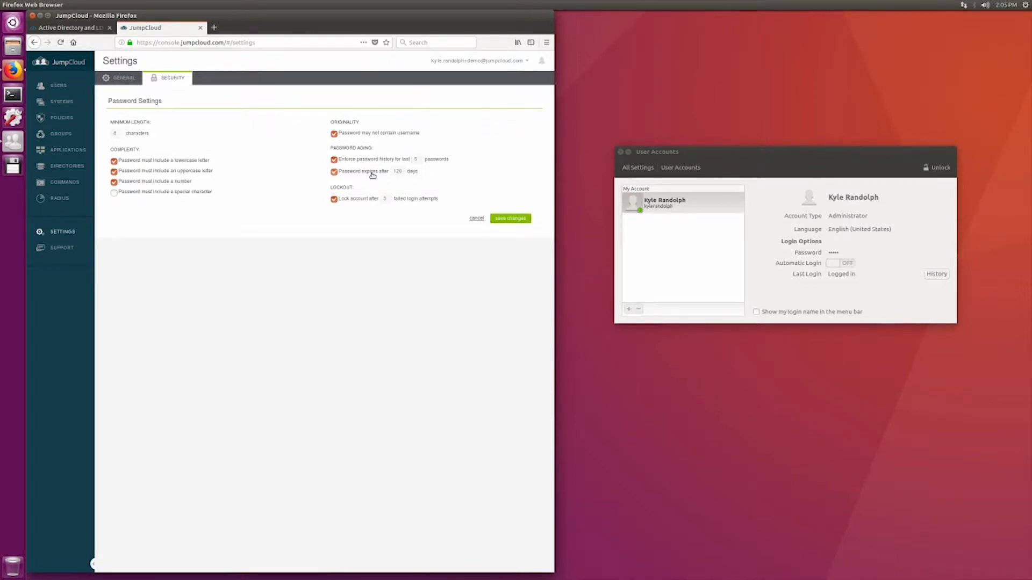
double_click(403, 174)
key("BackSpace")
type("3080")
left_click(475, 219)
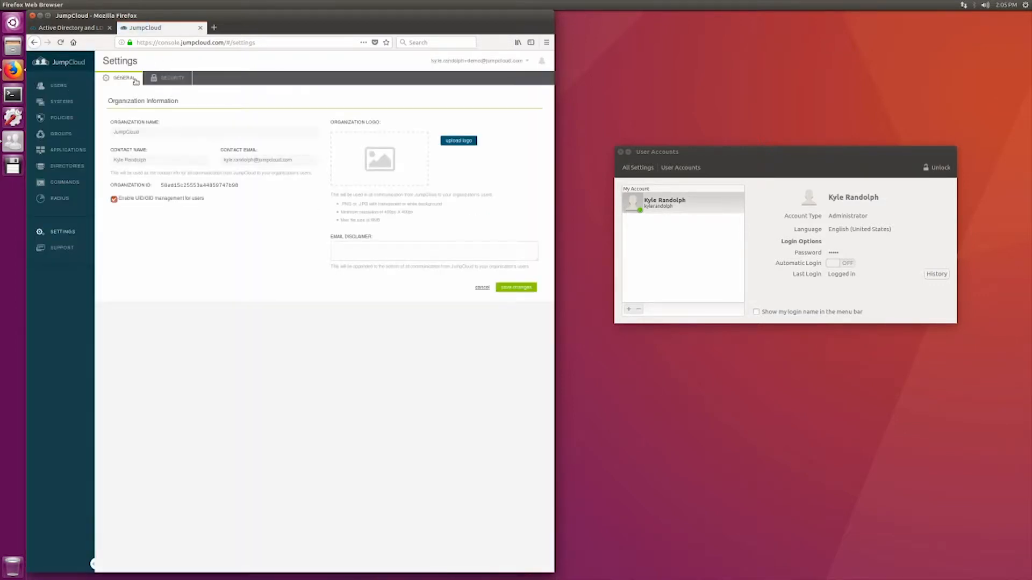
Try to bind the second listed user to the Ubuntu 16.04 [LOCAL] system as a Standard User from the system's record.
left_click(57, 93)
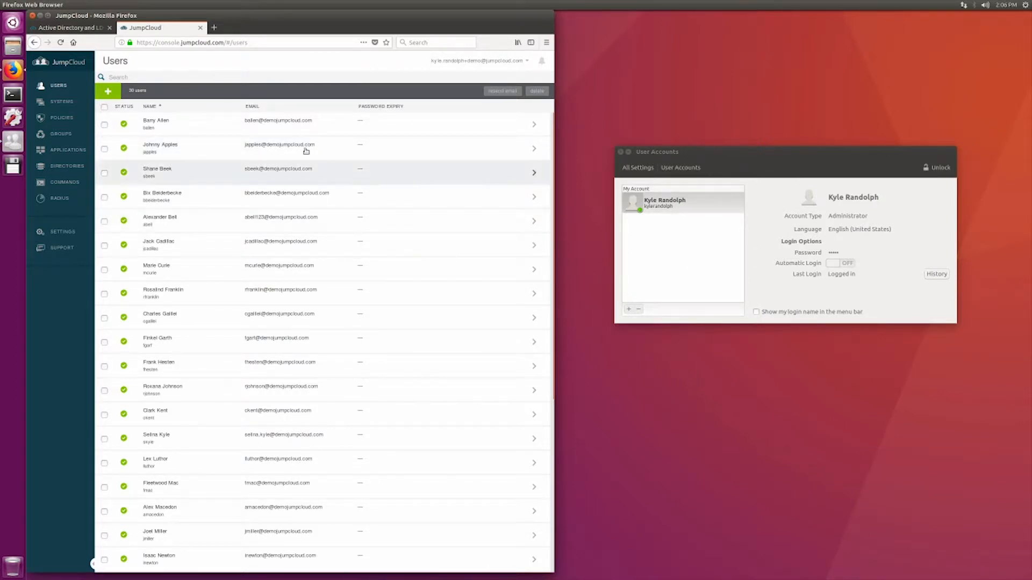
left_click(264, 150)
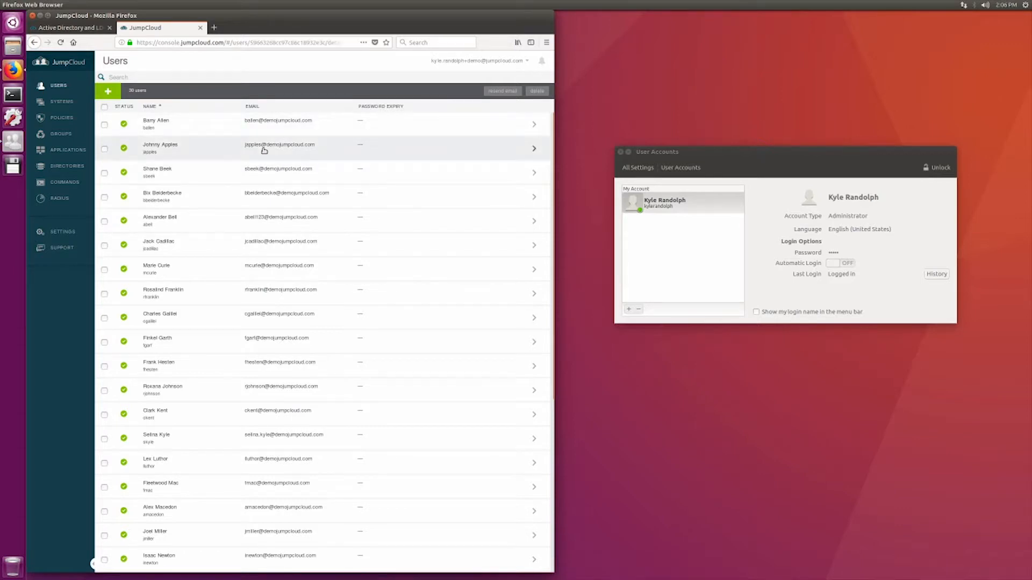
left_click(60, 102)
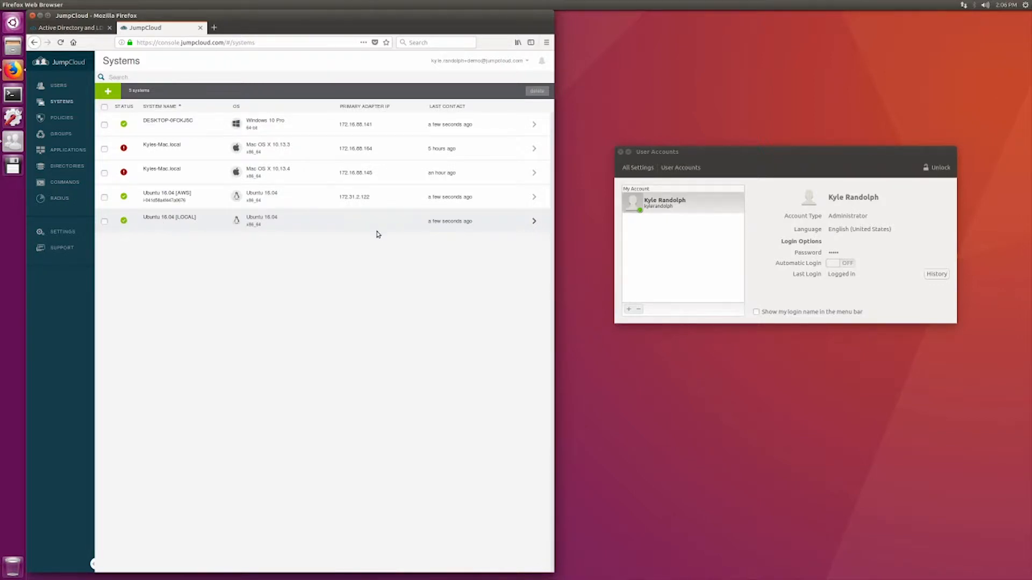
left_click(533, 223)
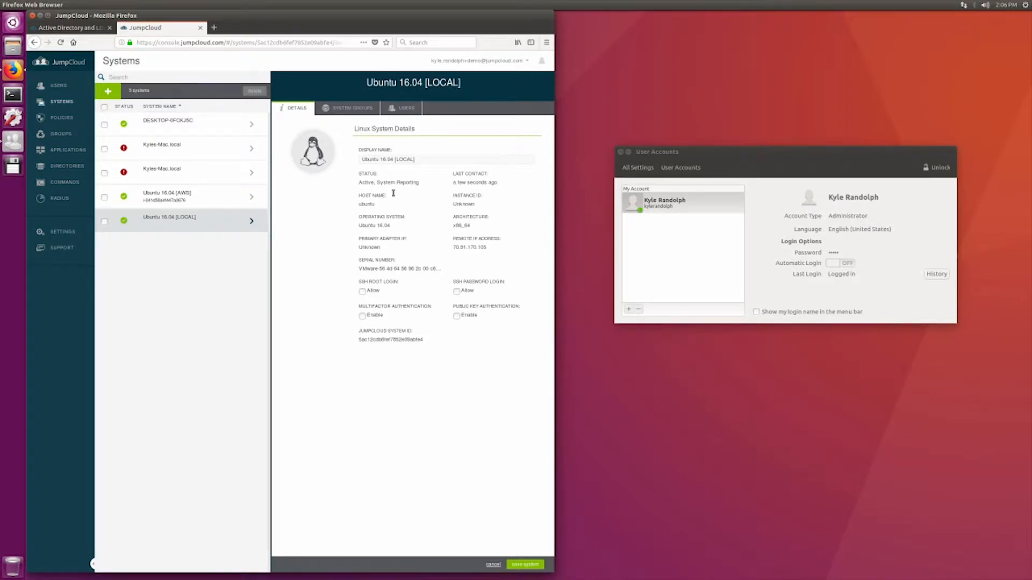
left_click(401, 108)
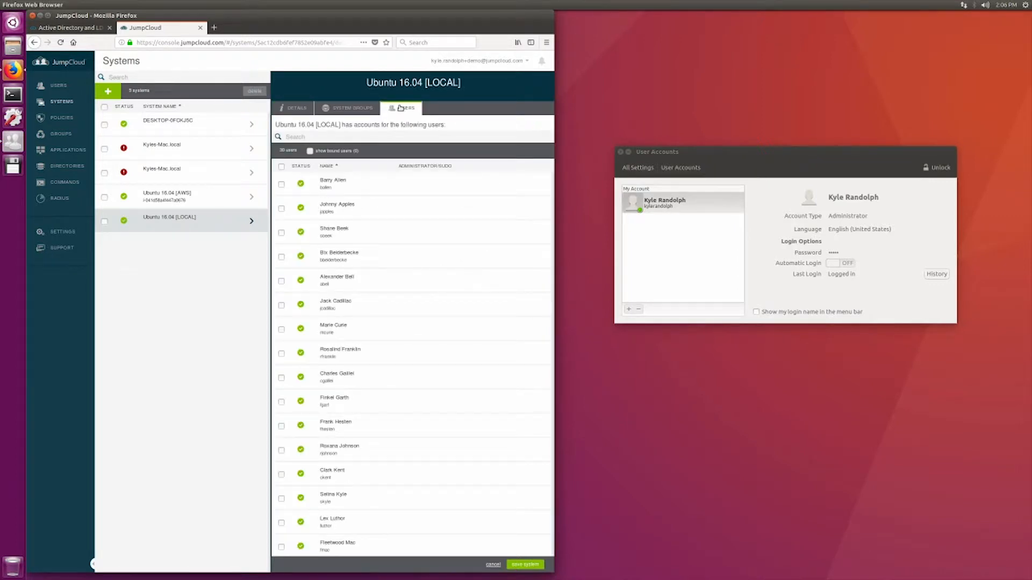
left_click(281, 209)
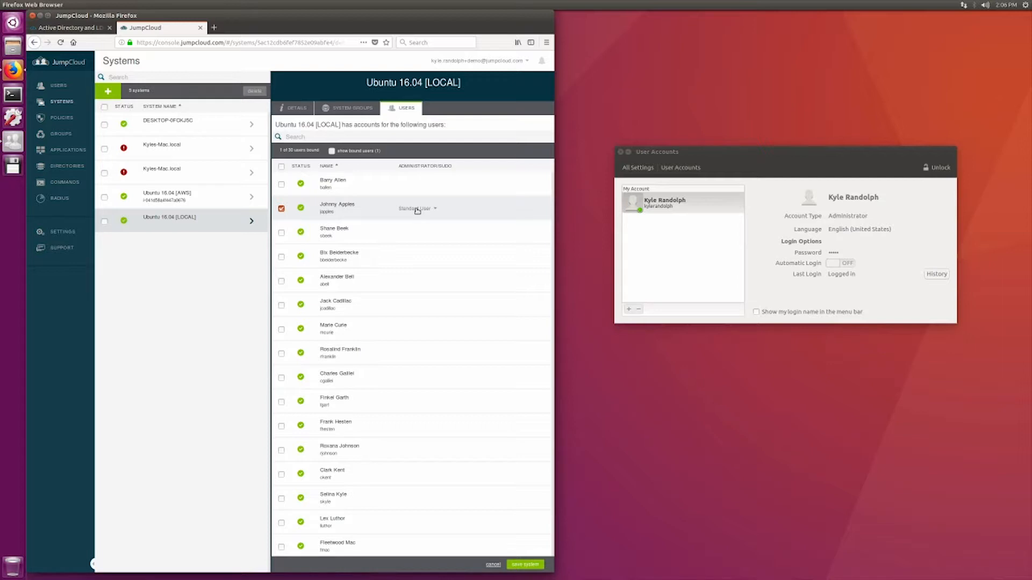
left_click(417, 209)
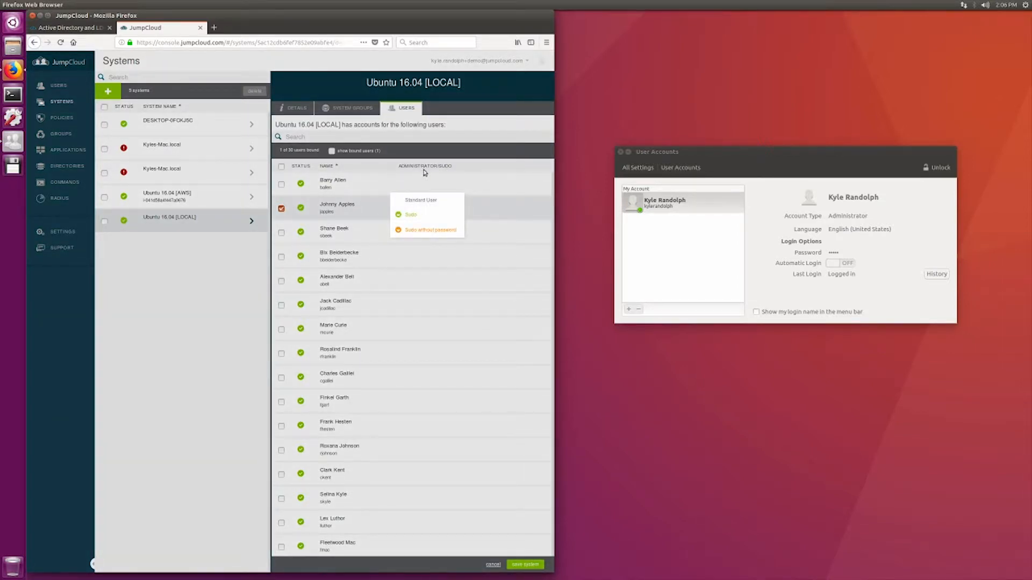
left_click(421, 201)
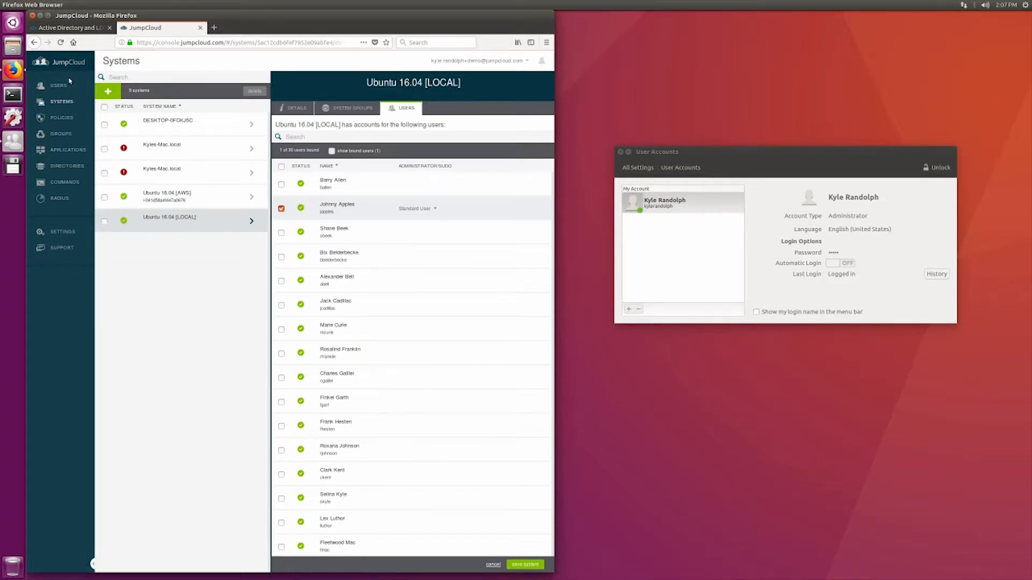
Bind the second listed user to the Ubuntu 16.04 [LOCAL] system as a Standard User from the user's record and save the user.
left_click(53, 85)
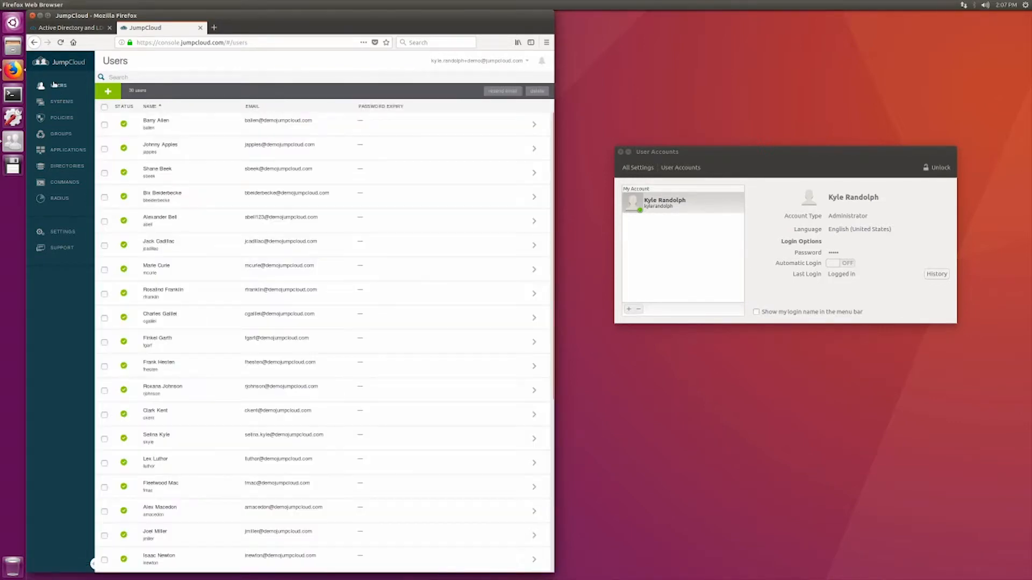
left_click(194, 159)
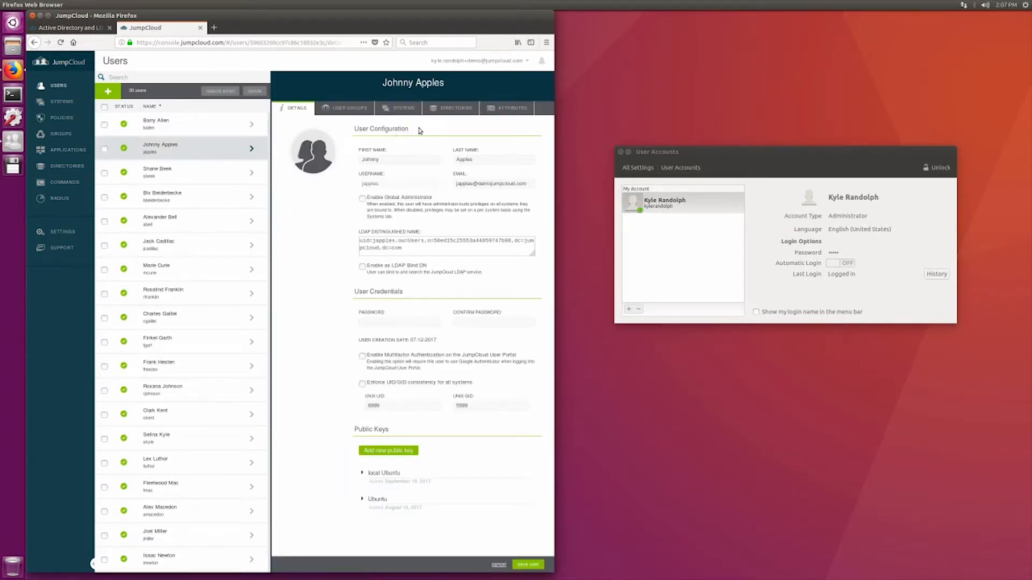
left_click(396, 111)
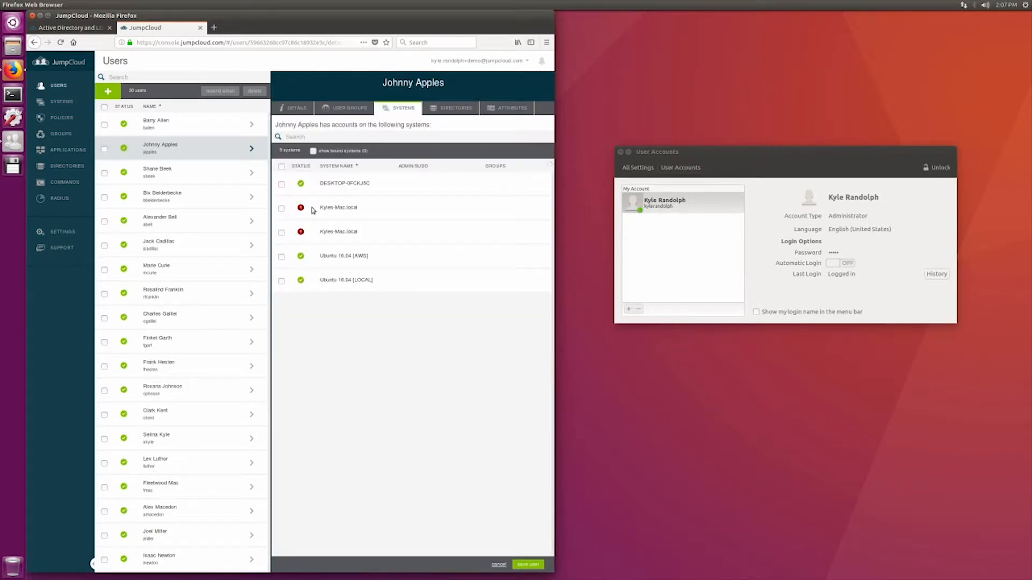
left_click(281, 280)
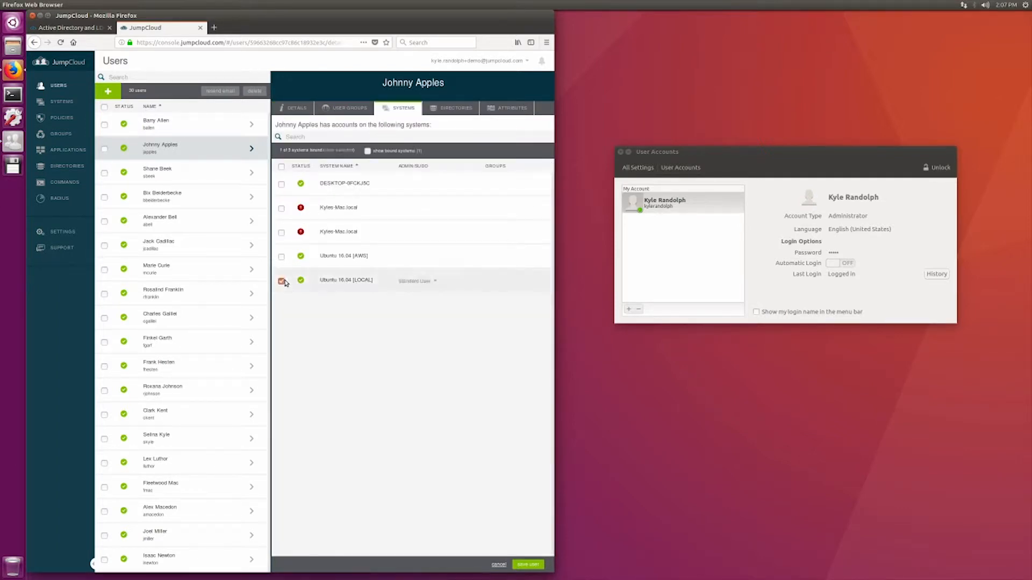
left_click(423, 282)
left_click(438, 363)
left_click(530, 565)
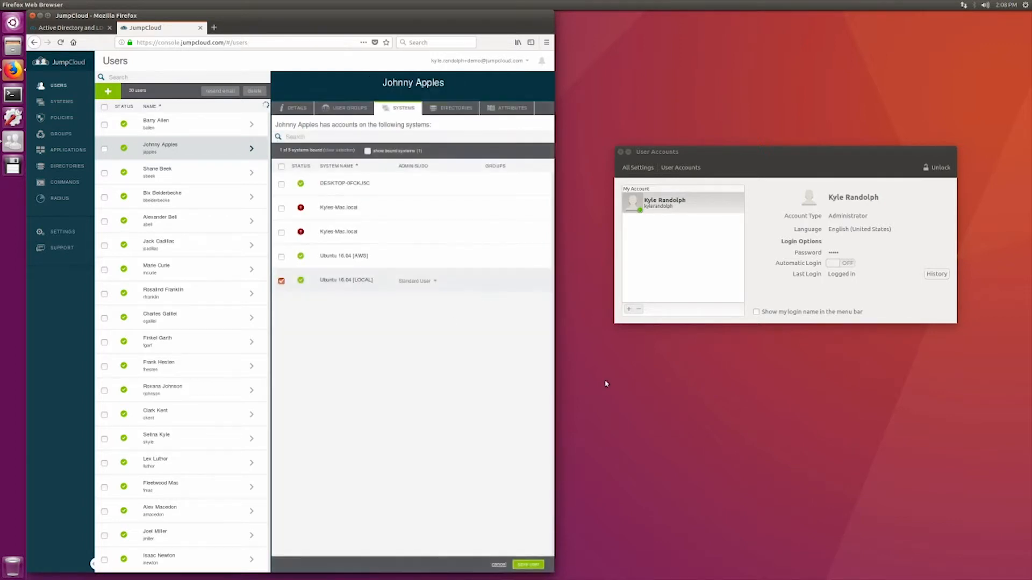
Compare the account details of the administrator and the new user in the local User Accounts window.
left_click(681, 296)
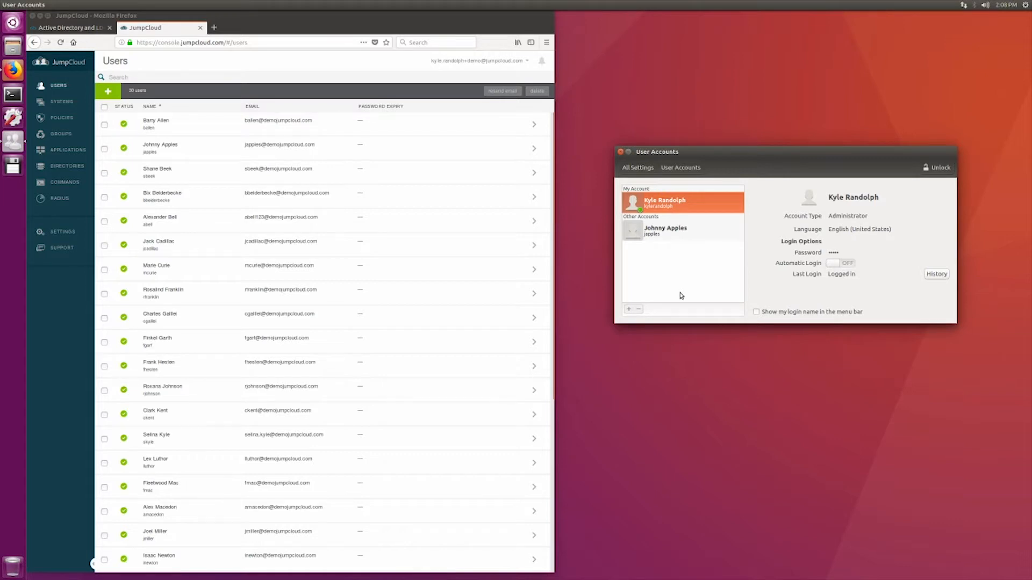
left_click(677, 240)
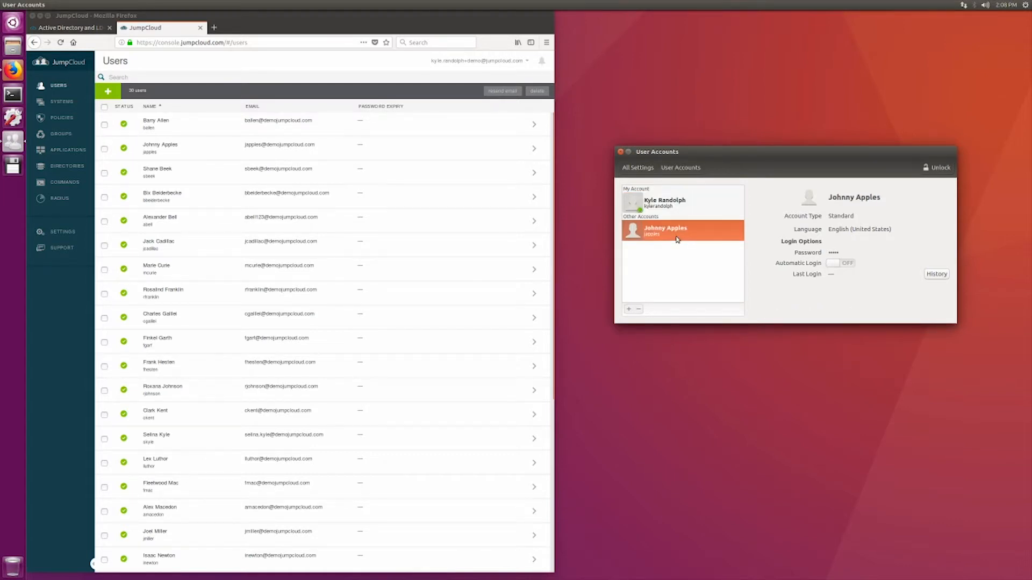
left_click(666, 207)
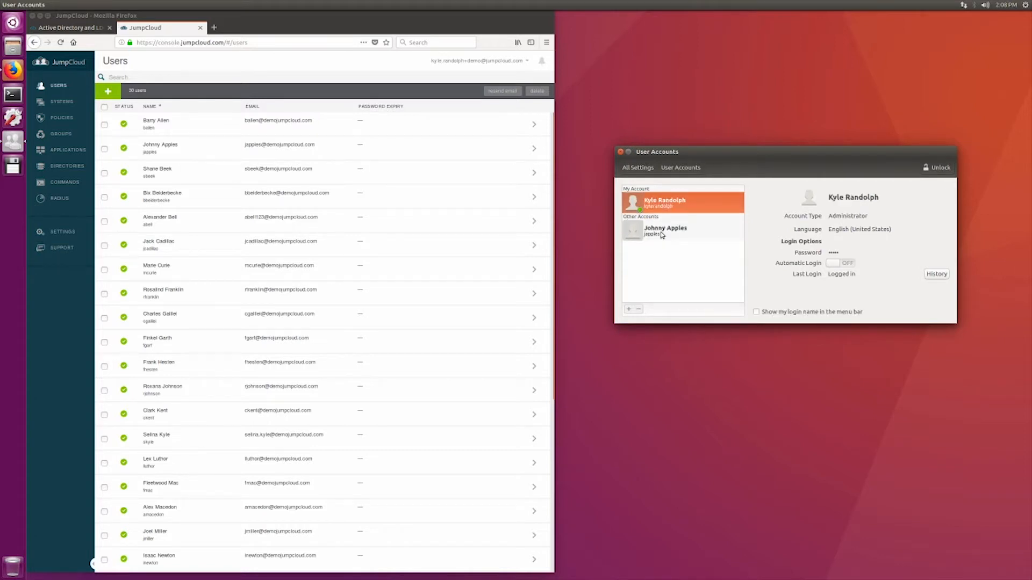
left_click(662, 235)
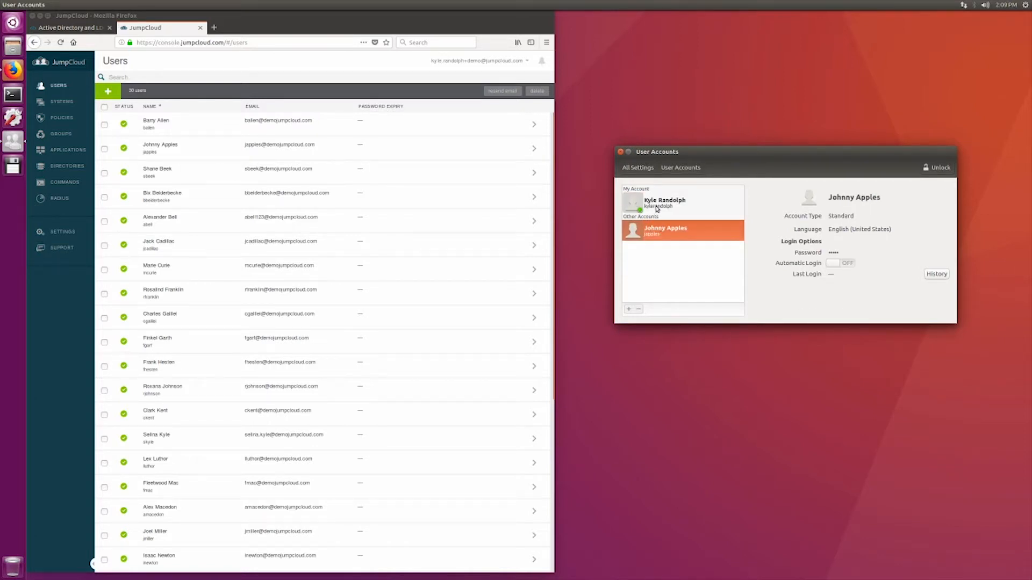
left_click(656, 209)
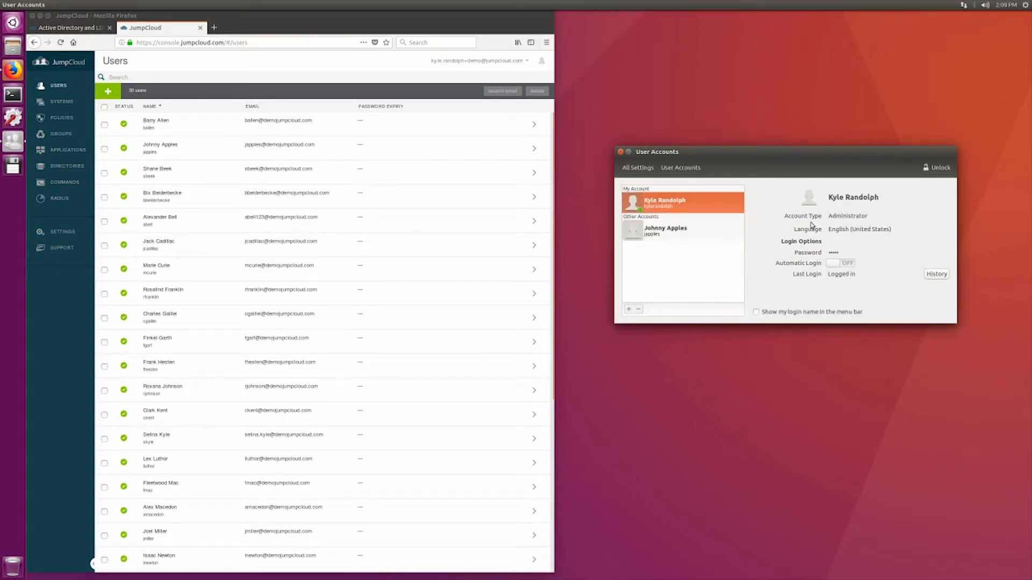
left_click(668, 240)
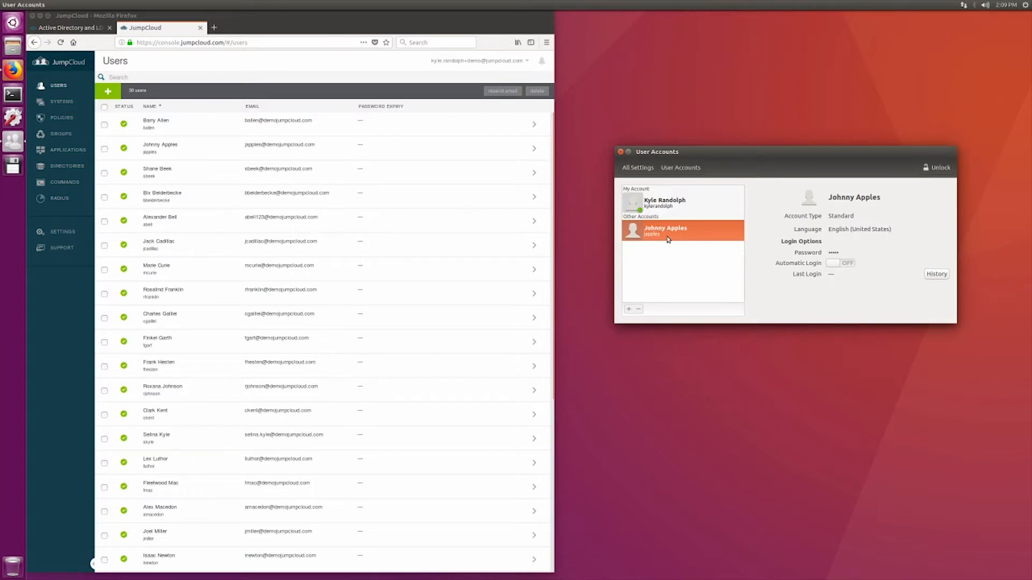
Switch the Ubuntu session to the new user's account and sign in with the account password.
left_click(1025, 6)
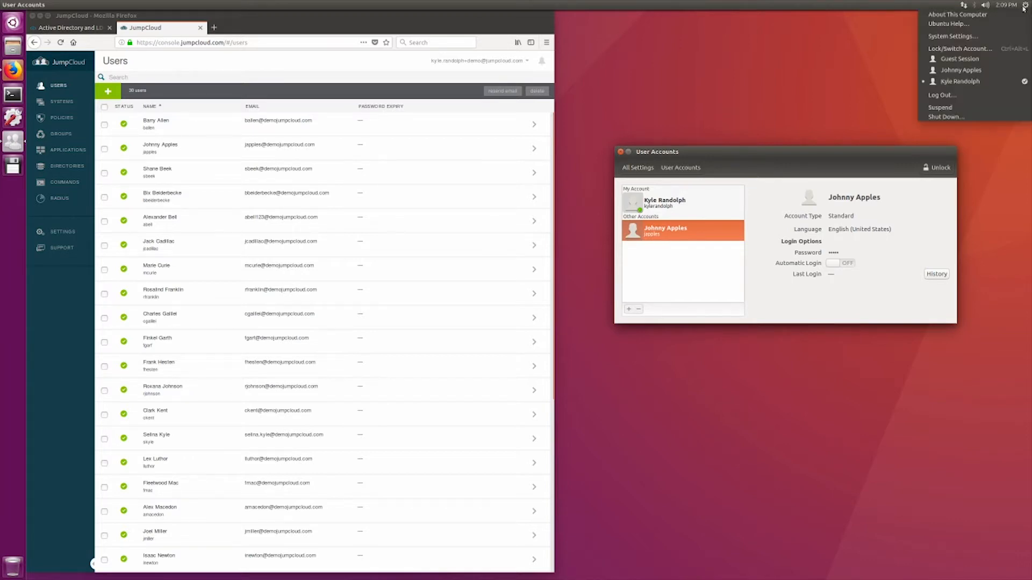
left_click(967, 70)
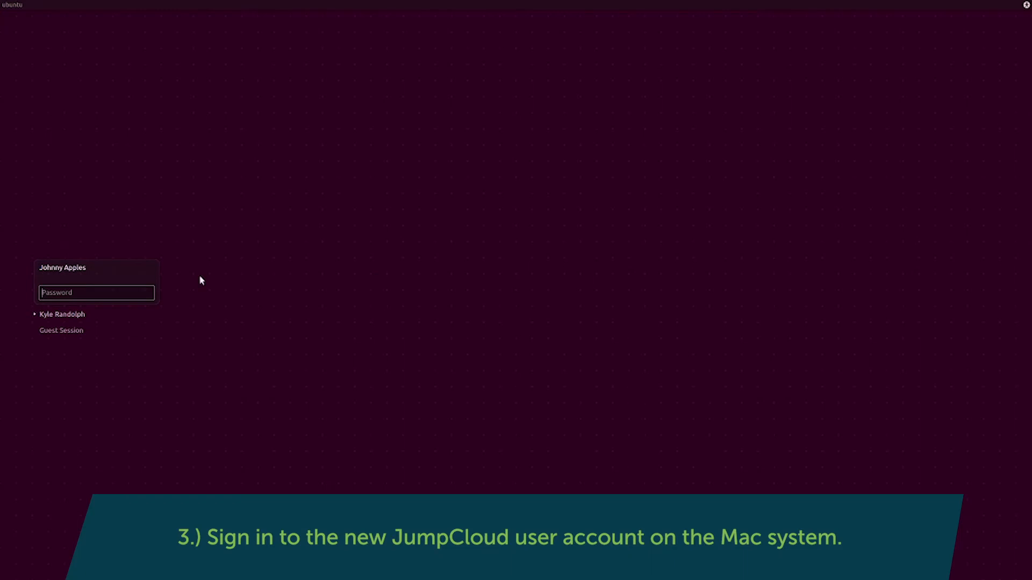
type("****")
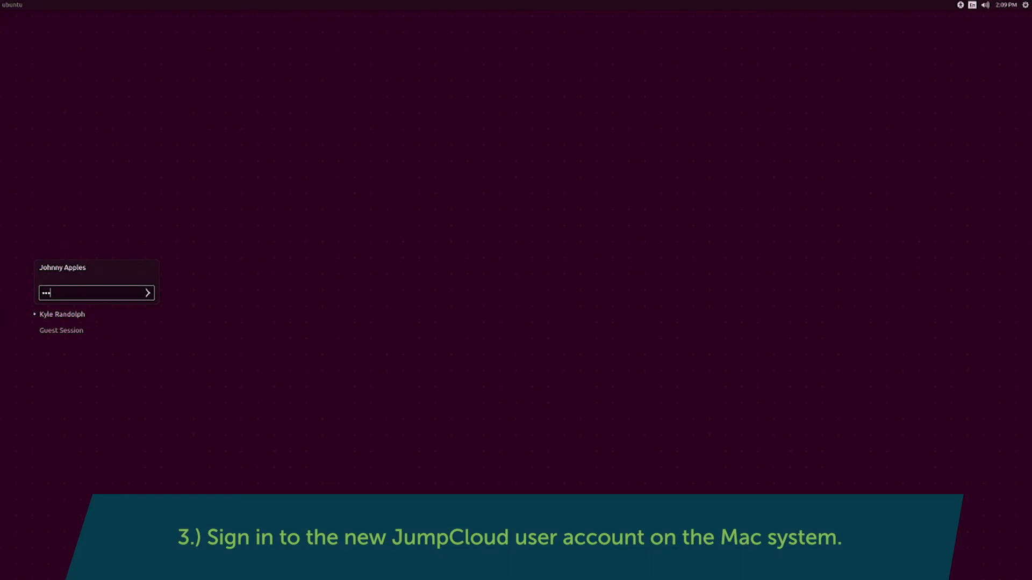
key("Return")
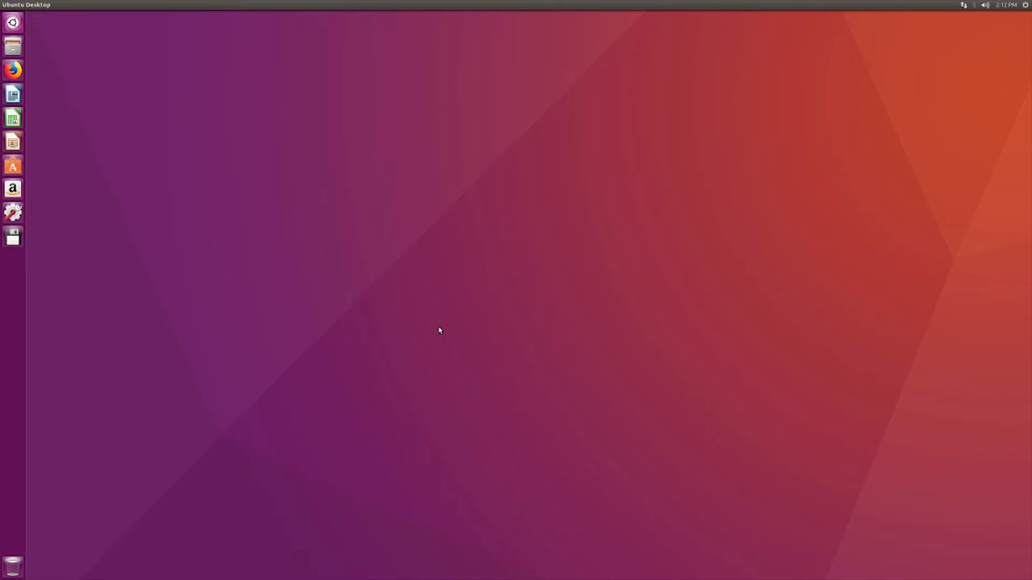
Log out of the new user's session and sign back in to the administrator account with its password.
left_click(1025, 5)
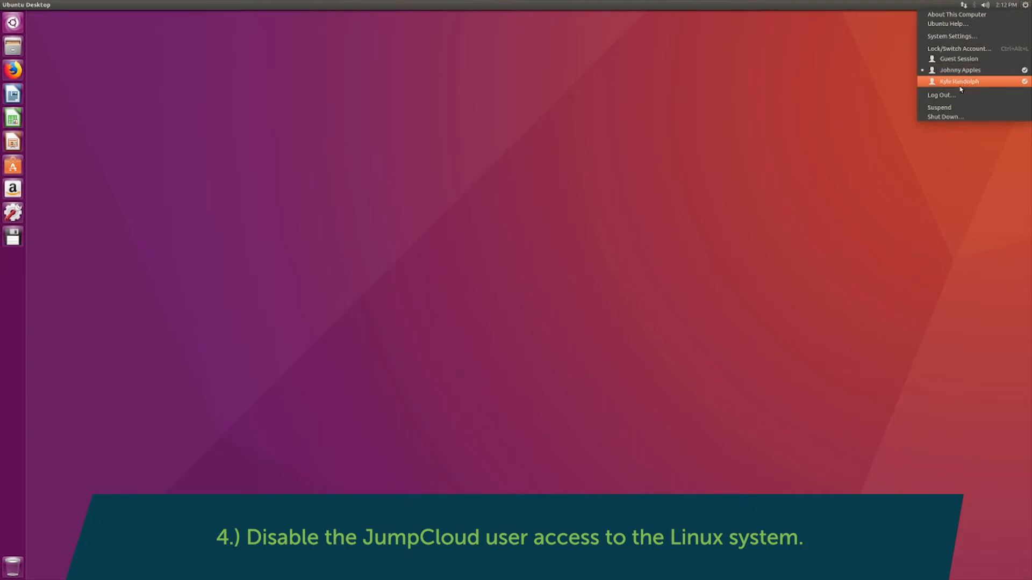
left_click(938, 97)
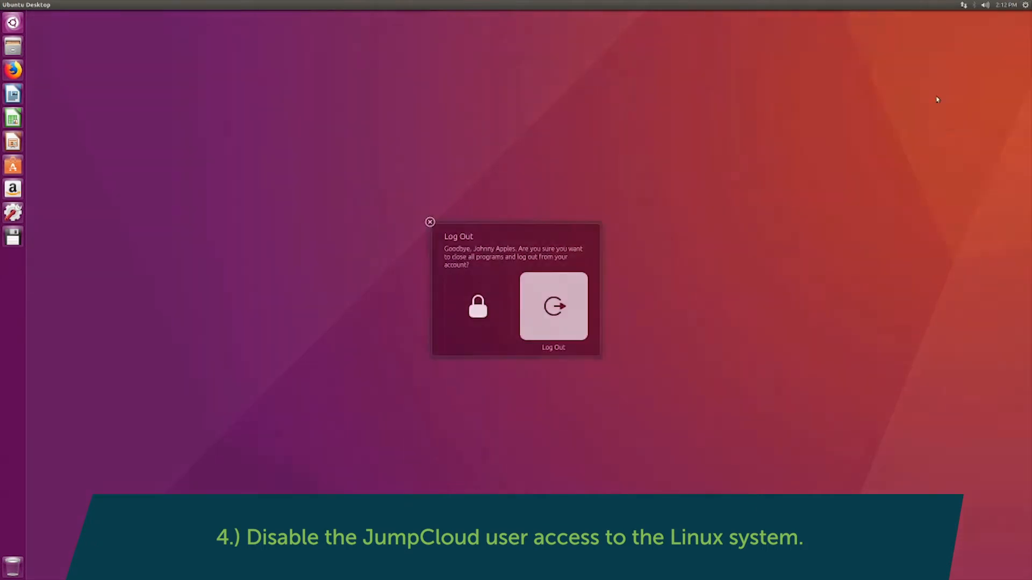
left_click(536, 294)
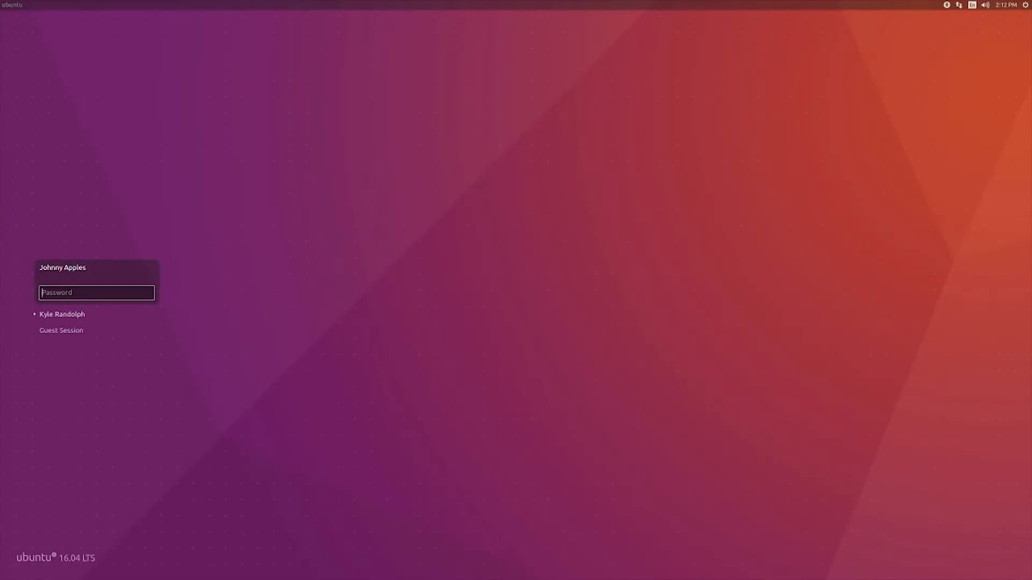
left_click(85, 313)
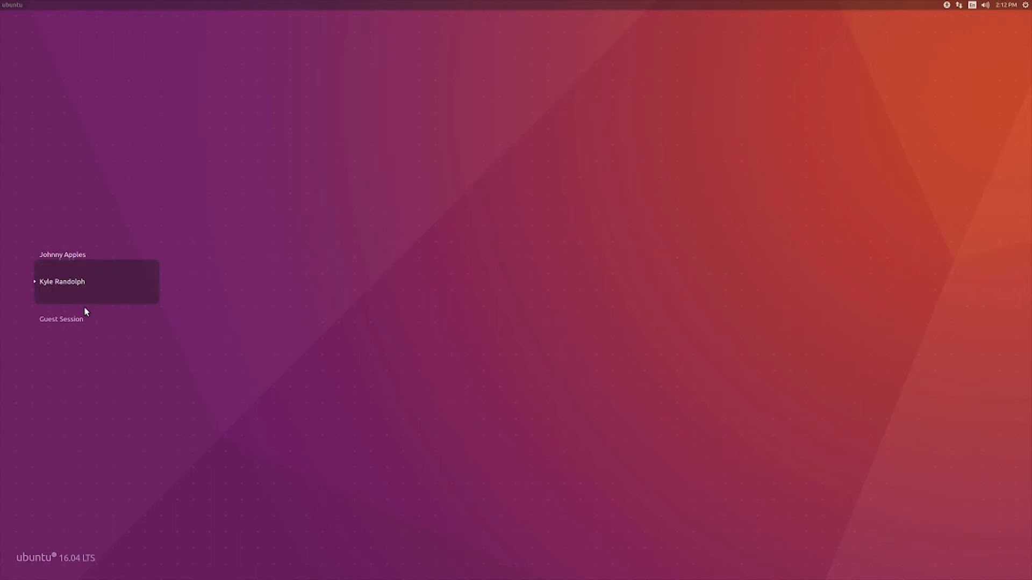
type("••")
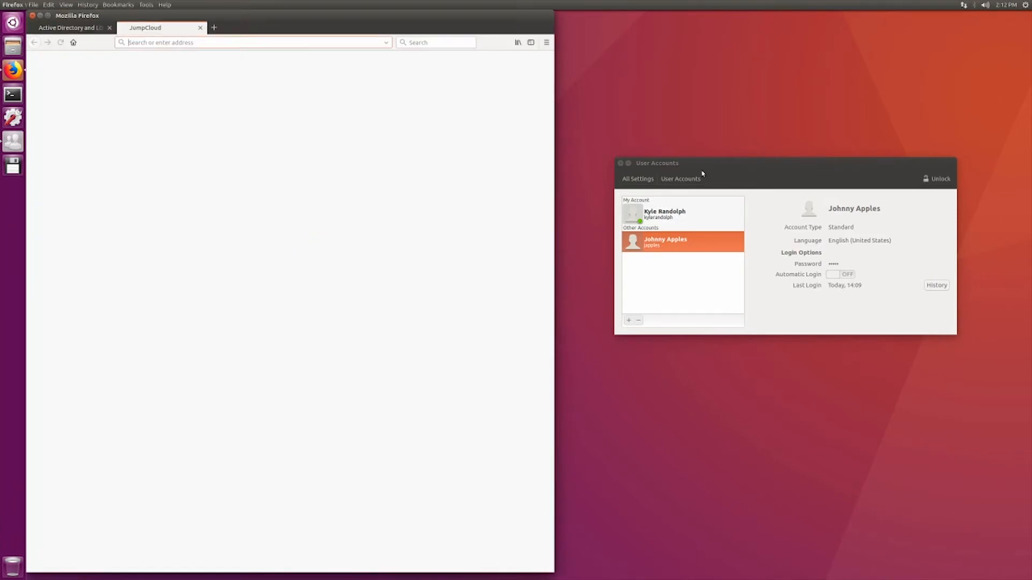
Close the Active Directory browser tab, remove the second listed user's binding to the Ubuntu 16.04 [LOCAL] system, and save the user.
left_click(108, 27)
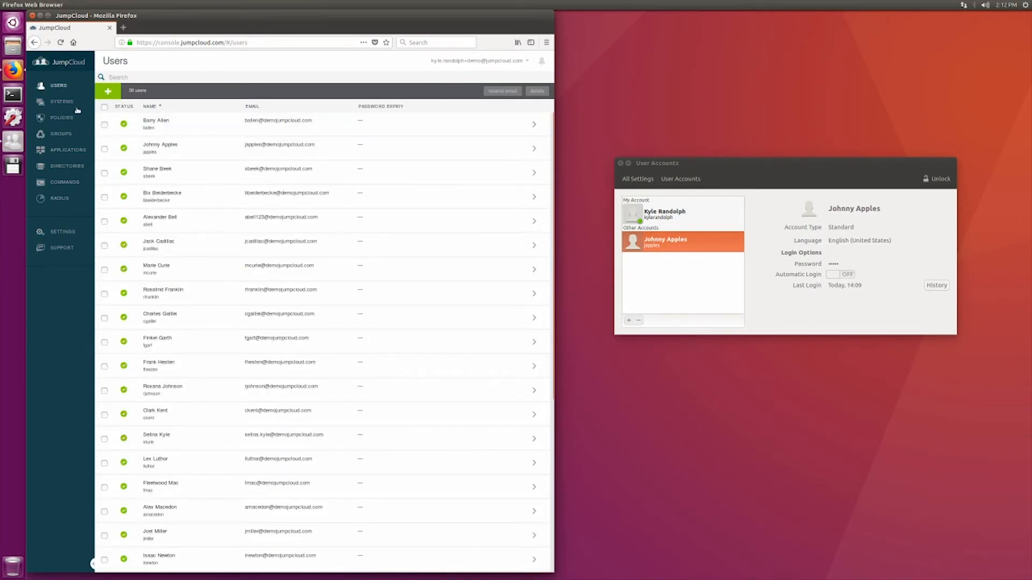
left_click(168, 156)
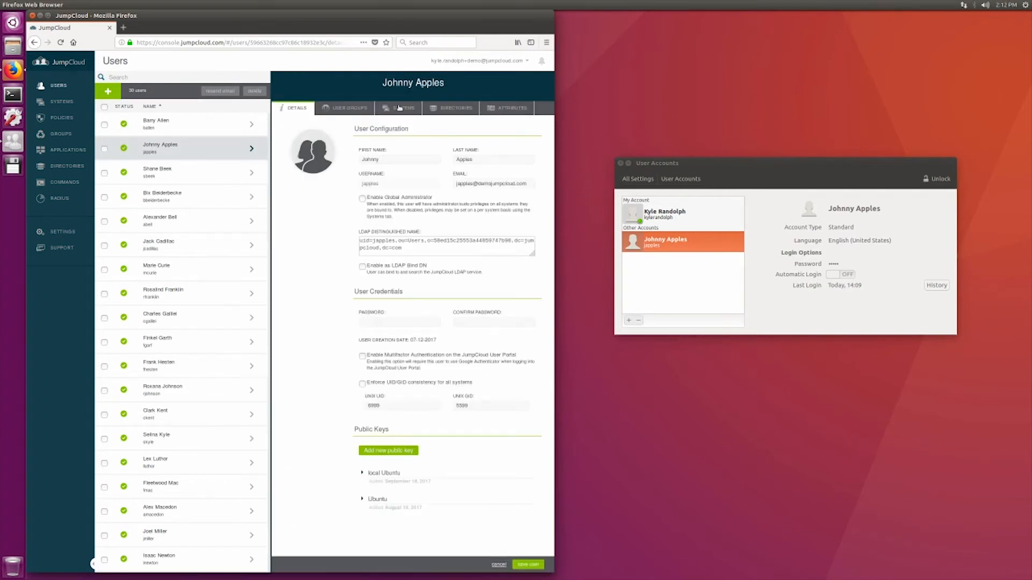
left_click(400, 108)
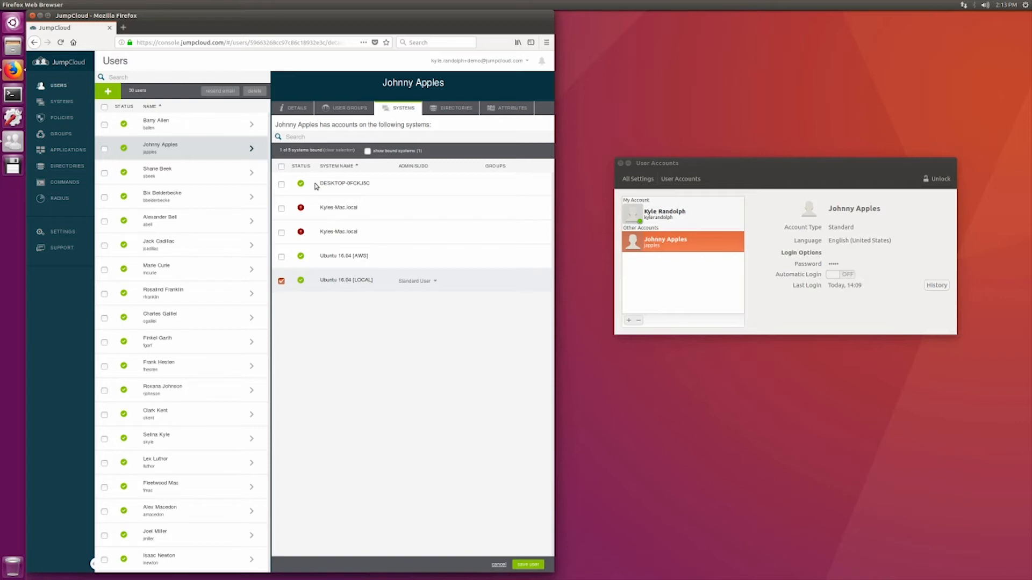
left_click(281, 282)
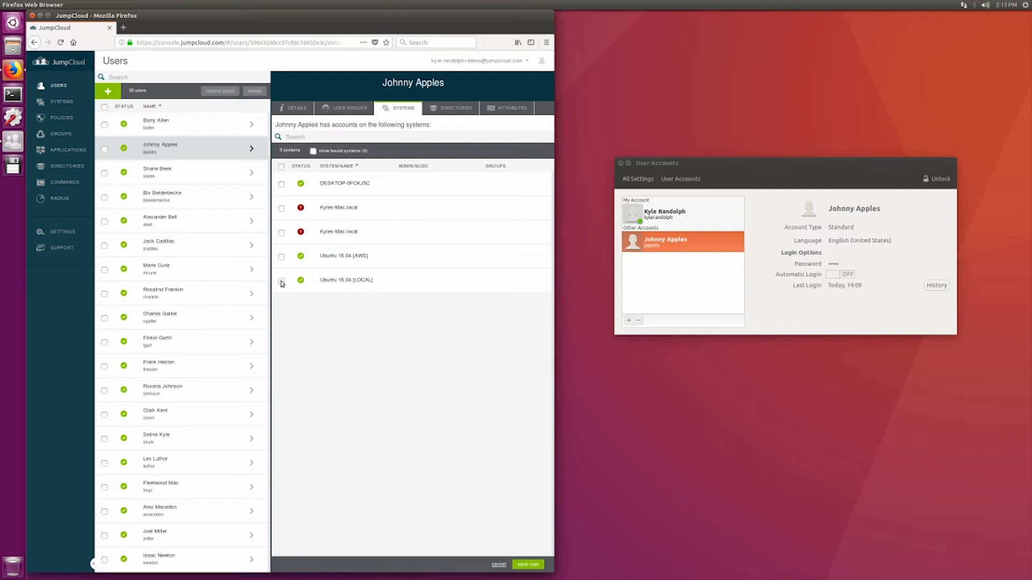
left_click(516, 566)
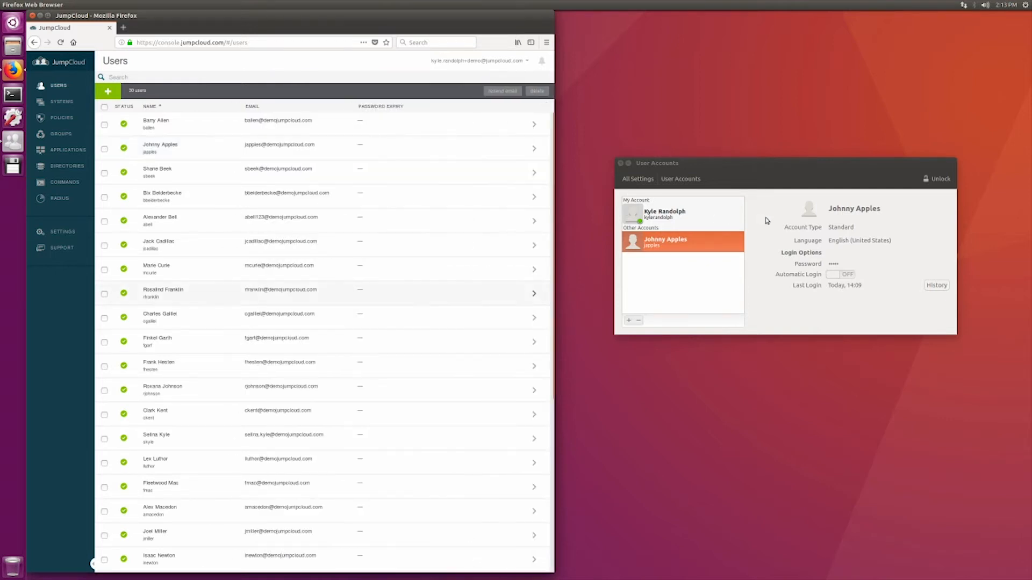
Check the unbound user's login status in User Accounts and switch the Ubuntu session to that account.
left_click(766, 300)
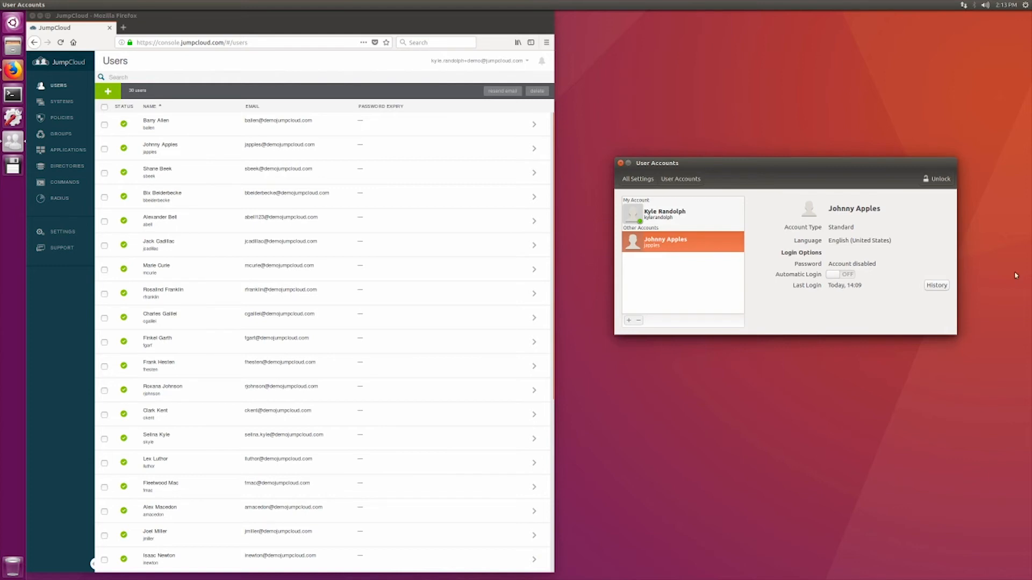
left_click(1007, 5)
mouse_move(1027, 5)
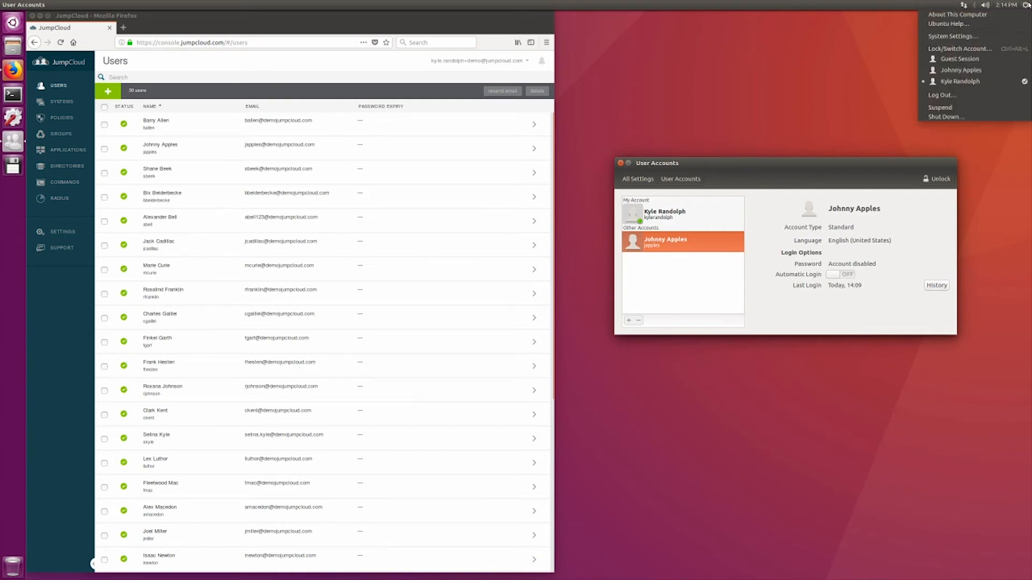
left_click(962, 70)
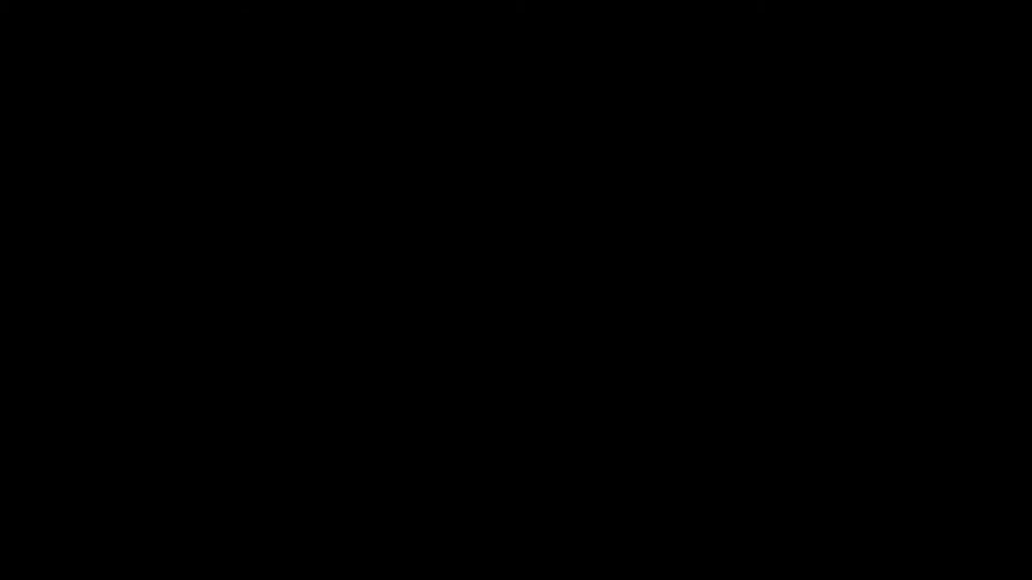